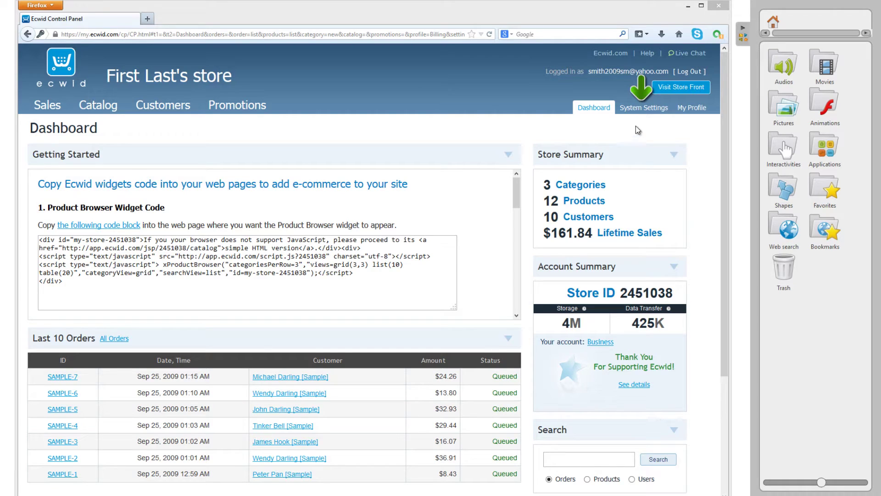
Open the destination zone settings for the store's United States zone.
click(640, 109)
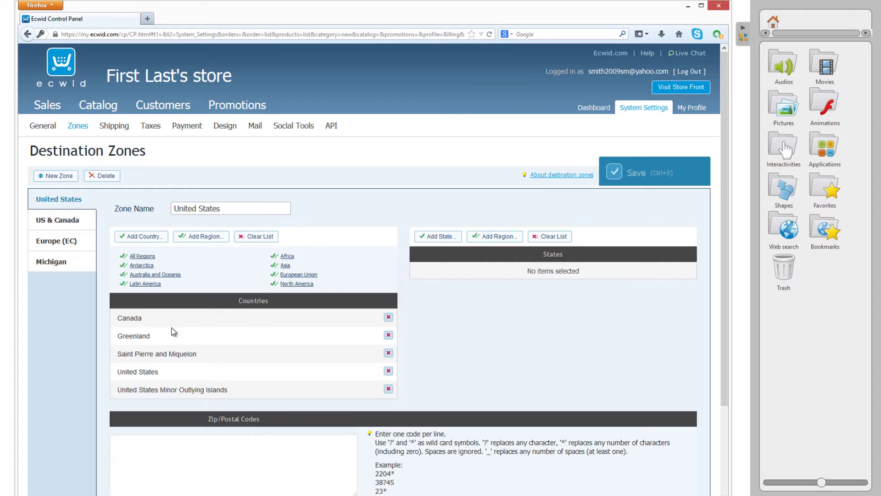
Clear the zone's five countries and add back only United States, found by filtering 'united'.
click(255, 237)
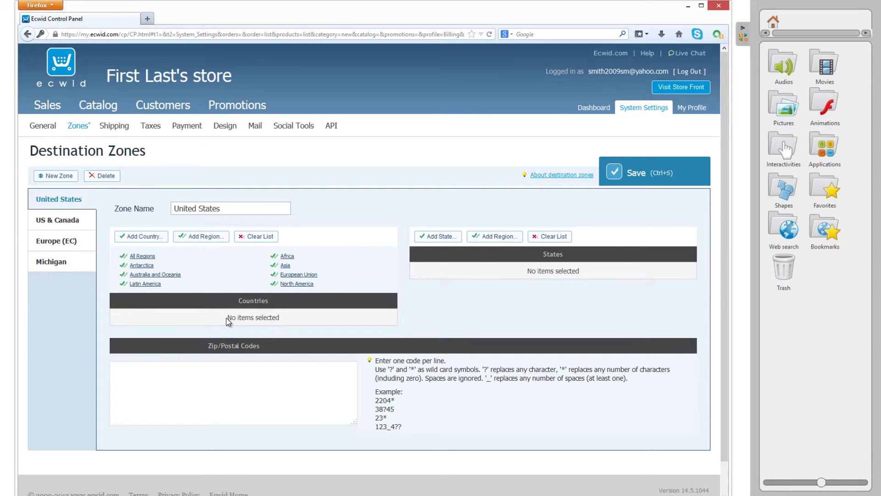
click(159, 239)
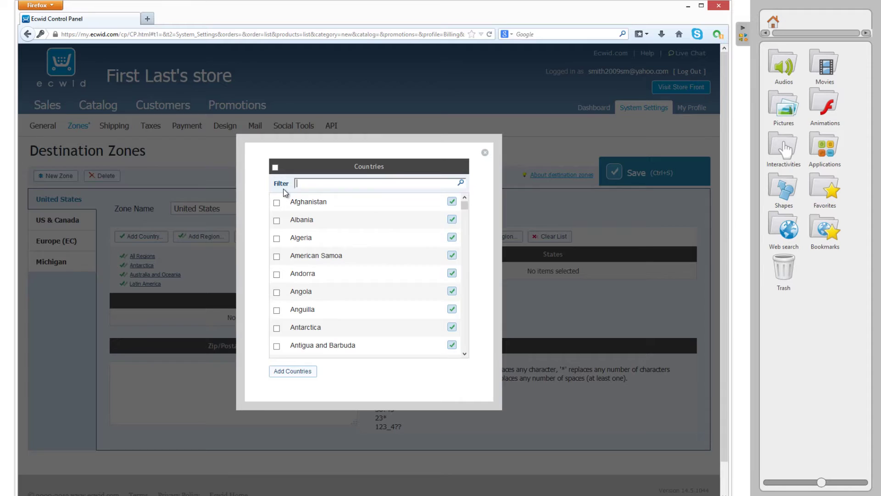
text(united)
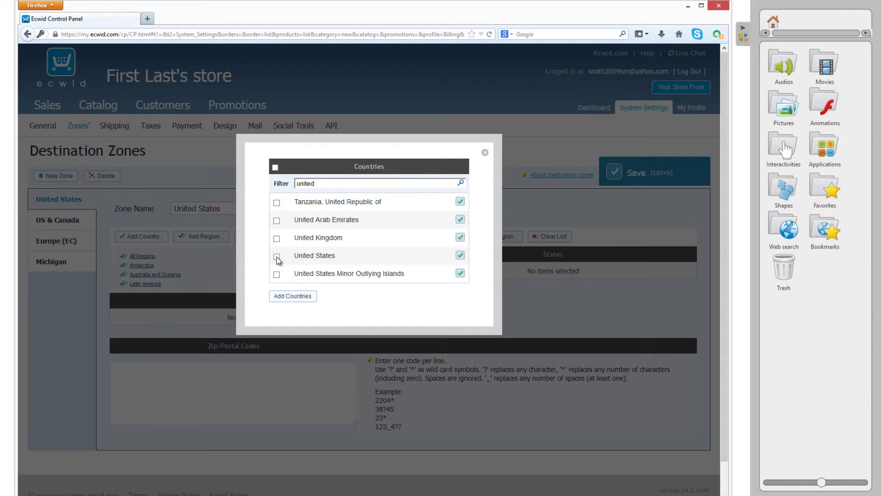
click(292, 296)
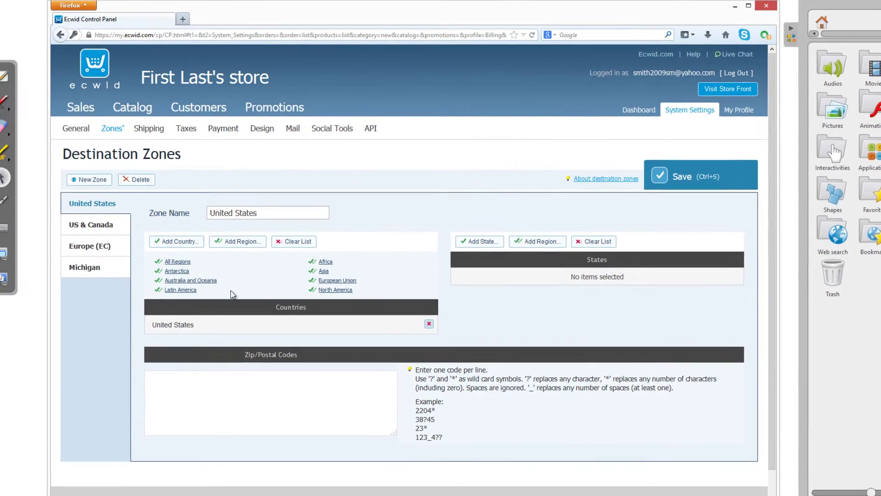
click(19, 102)
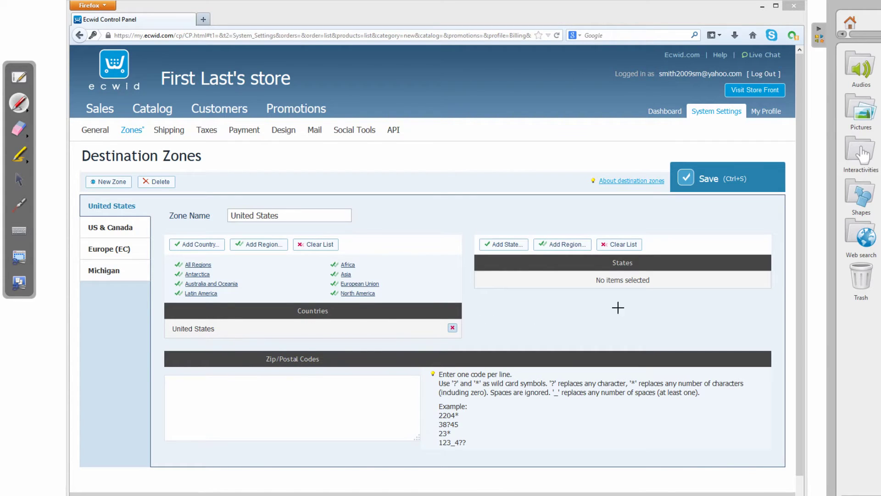
mouse_move(557, 276)
mouse_down()
mouse_move(564, 295)
mouse_move(568, 277)
mouse_move(575, 301)
mouse_up()
drag(422, 316, 544, 285)
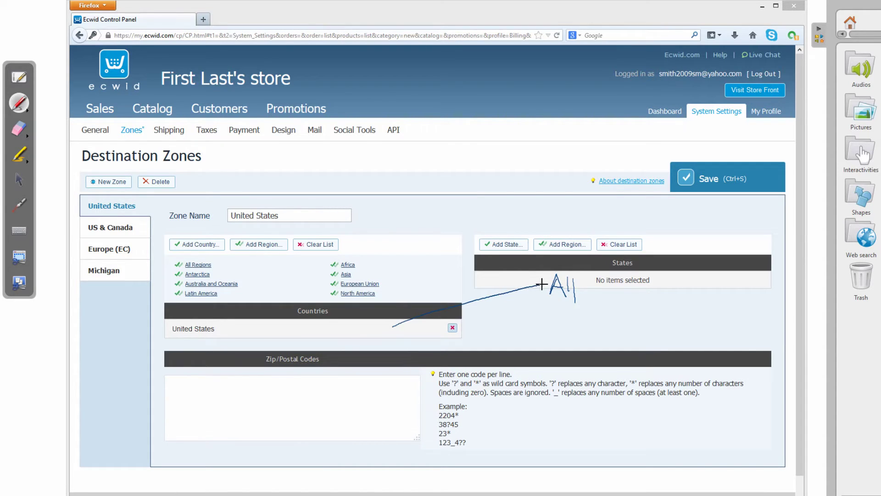
drag(427, 315, 388, 327)
drag(387, 327, 406, 331)
drag(563, 290, 573, 289)
drag(605, 289, 634, 290)
mouse_move(274, 401)
mouse_down()
mouse_move(273, 411)
mouse_move(288, 416)
mouse_move(282, 404)
mouse_up()
drag(286, 392, 302, 420)
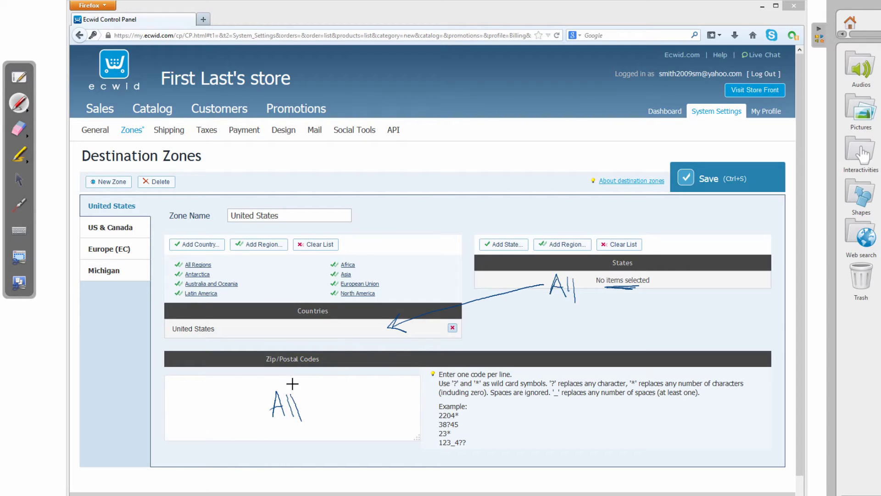
mouse_move(288, 388)
mouse_down()
mouse_move(270, 327)
mouse_move(286, 335)
mouse_up()
click(26, 133)
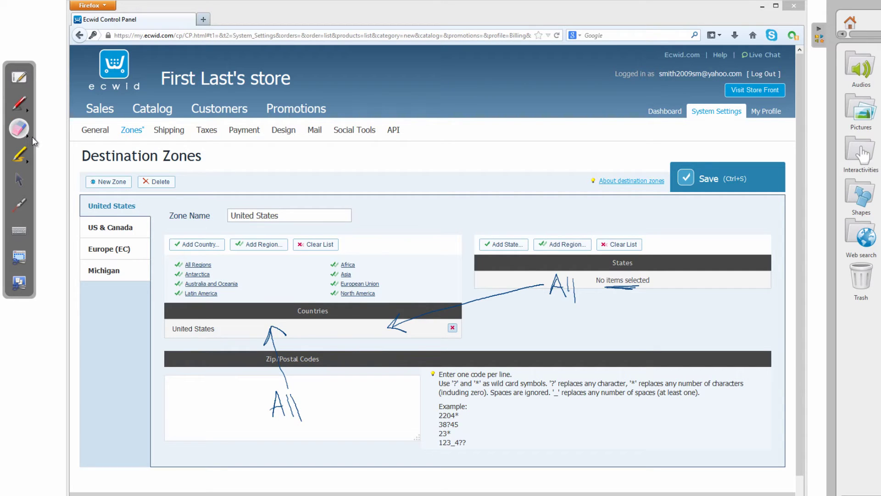
click(28, 138)
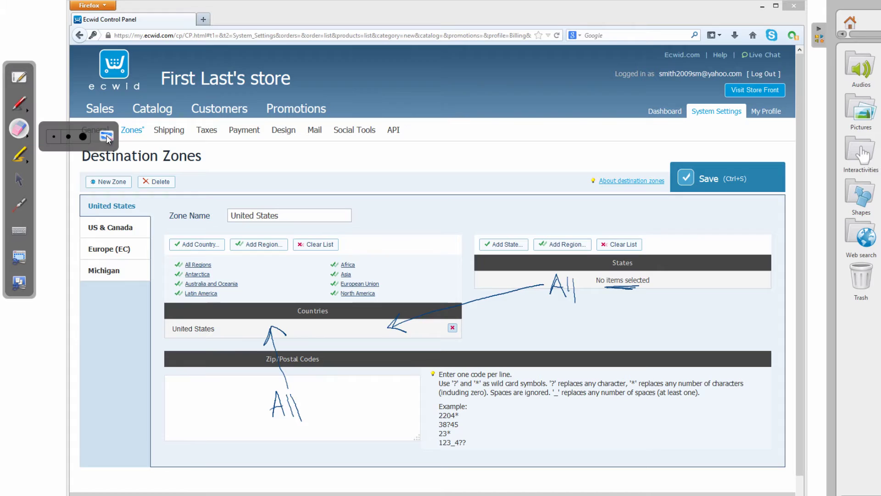
click(103, 137)
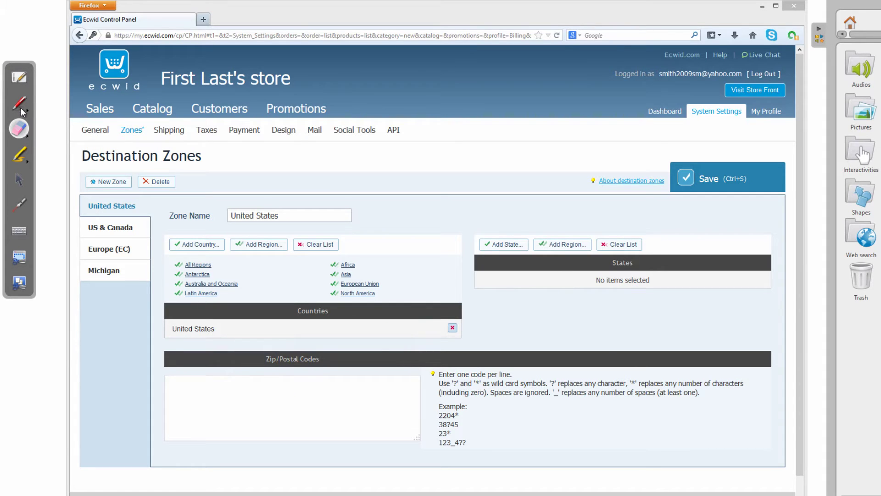
Add Michigan as a state in the United States destination zone.
click(21, 181)
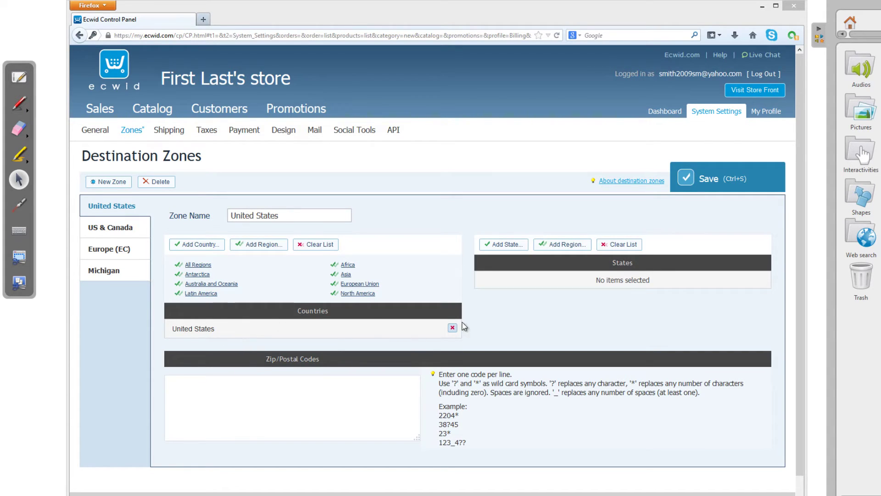
click(509, 248)
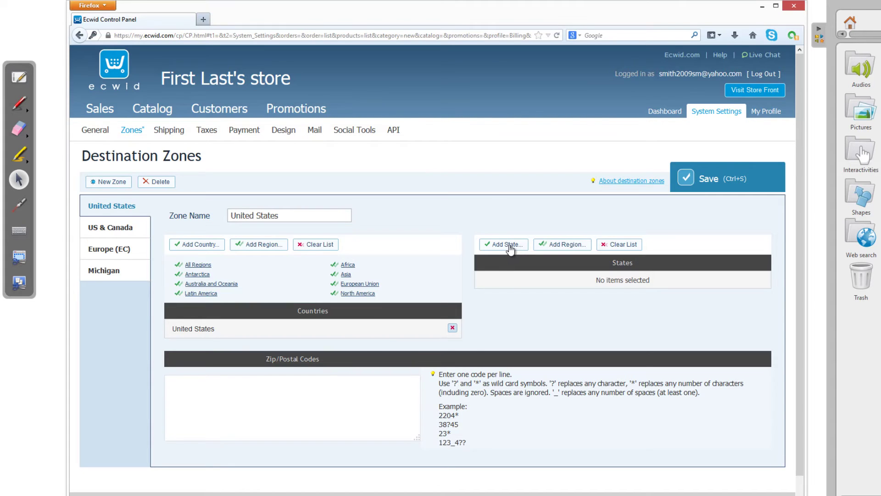
click(509, 248)
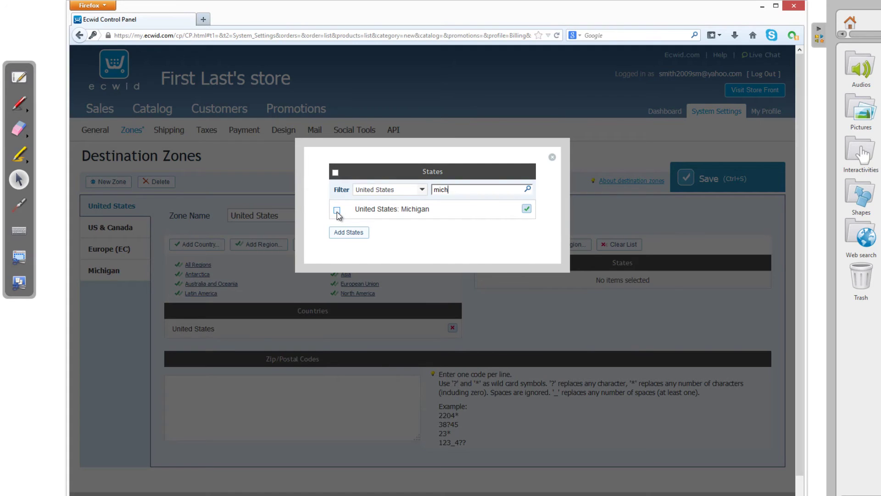
click(347, 235)
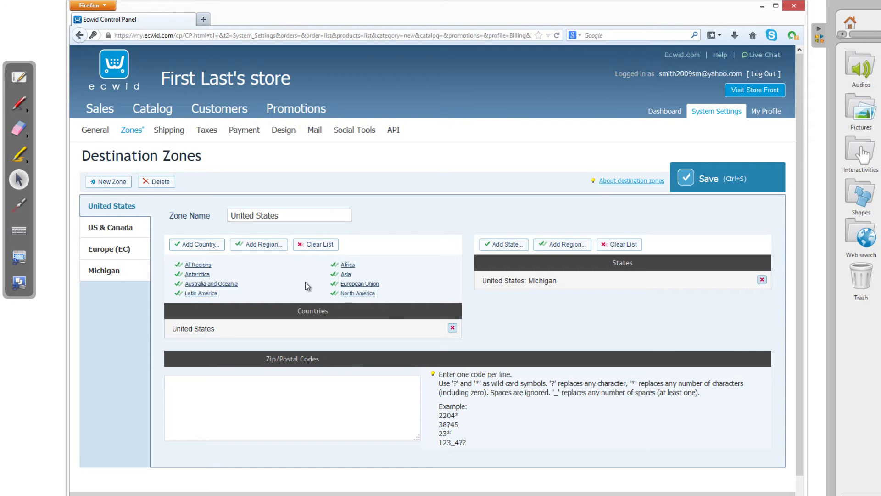
click(19, 104)
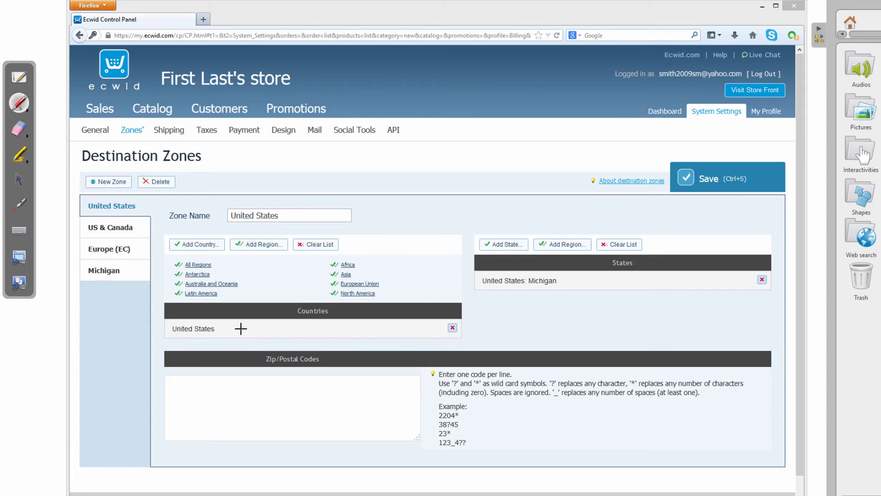
drag(241, 328, 259, 311)
mouse_move(568, 278)
mouse_down()
mouse_move(574, 287)
mouse_move(573, 277)
mouse_up()
click(26, 132)
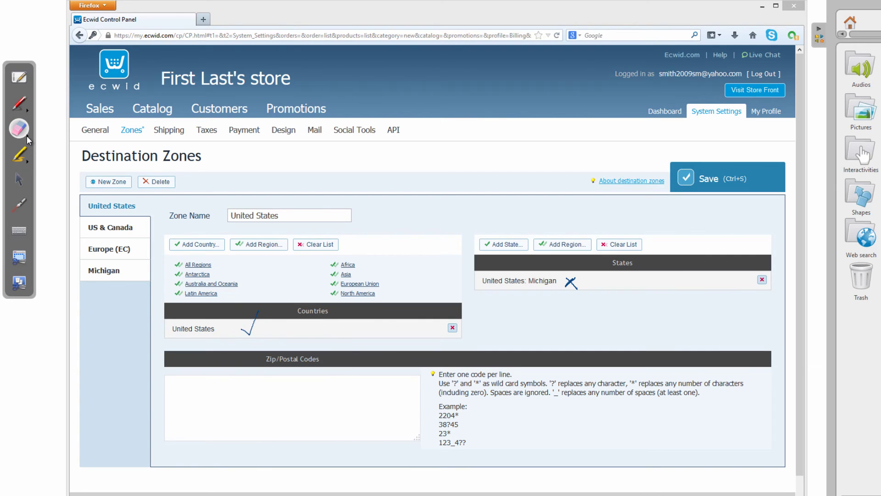
click(26, 137)
click(104, 134)
click(18, 176)
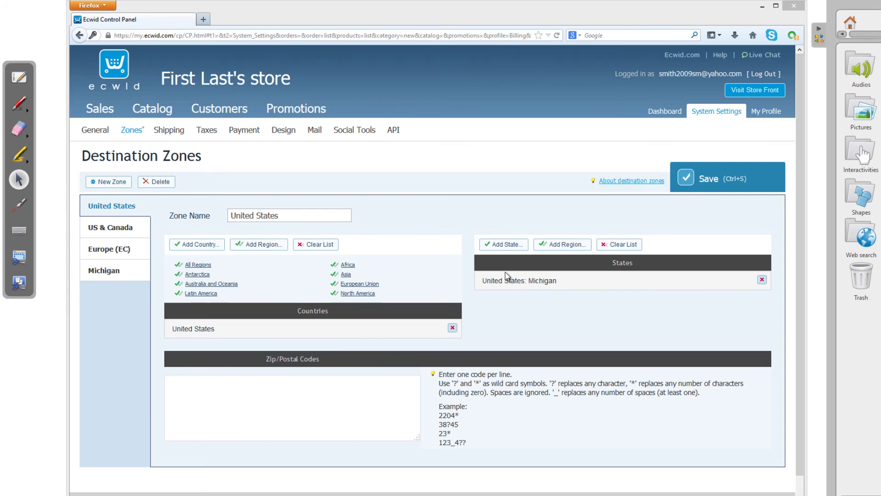
Filter the states by 'texas' and add Texas alongside Michigan.
click(509, 246)
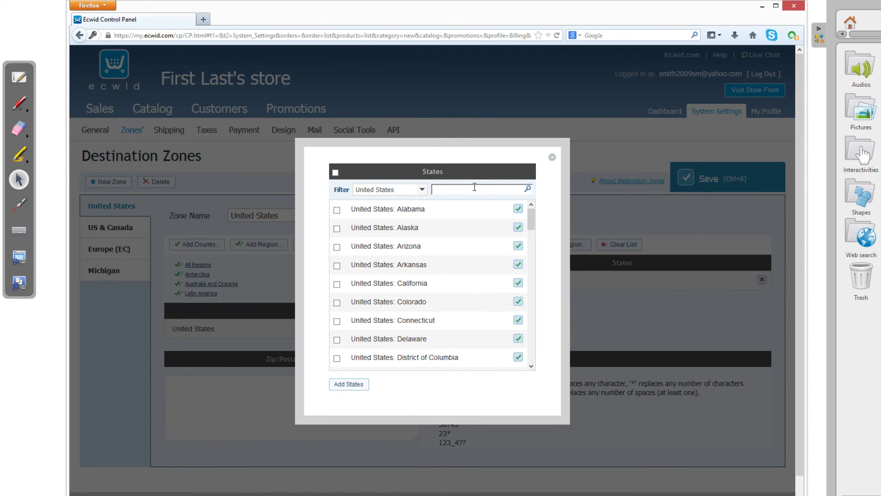
click(474, 187)
text(texas)
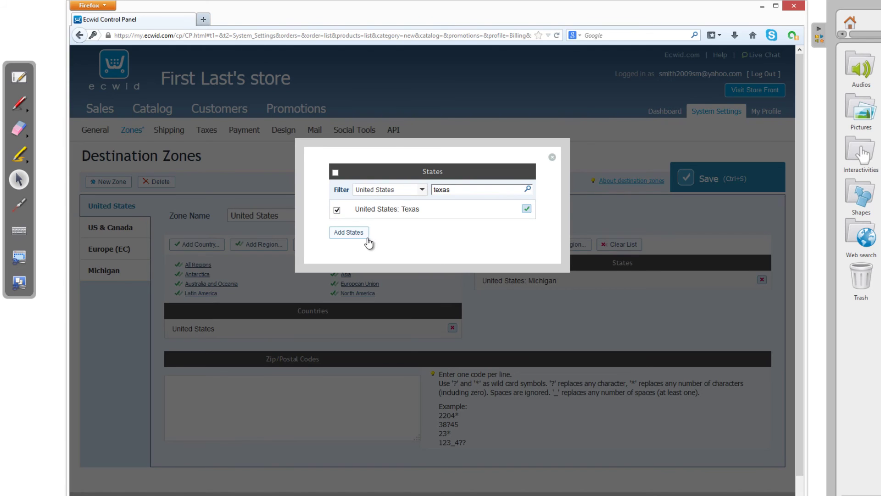
click(345, 235)
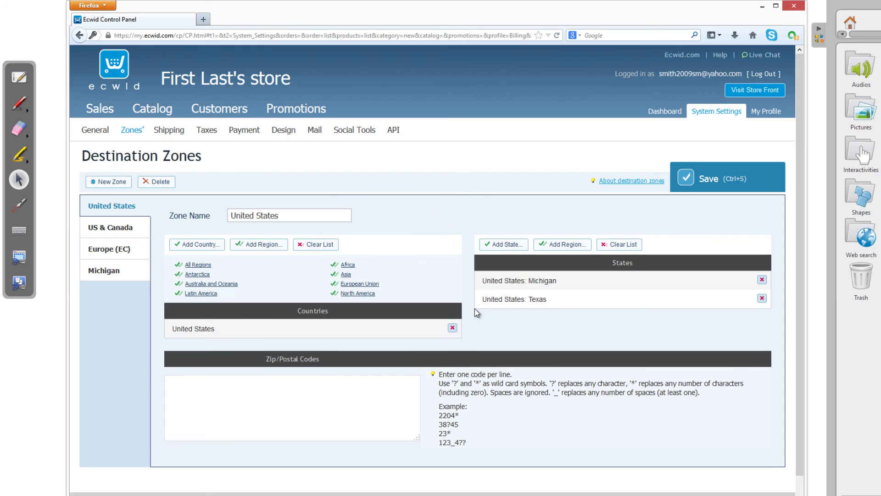
click(21, 102)
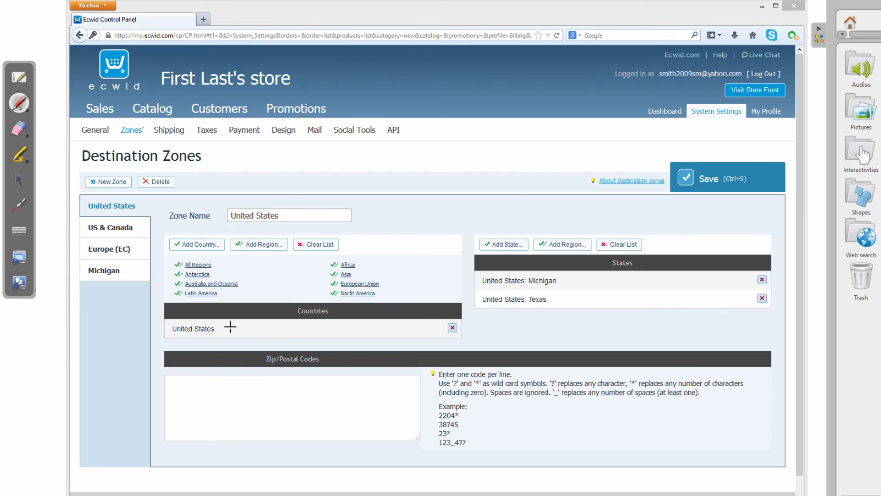
drag(237, 329, 252, 302)
mouse_move(567, 279)
mouse_down()
mouse_move(576, 278)
mouse_move(566, 303)
mouse_move(584, 292)
mouse_up()
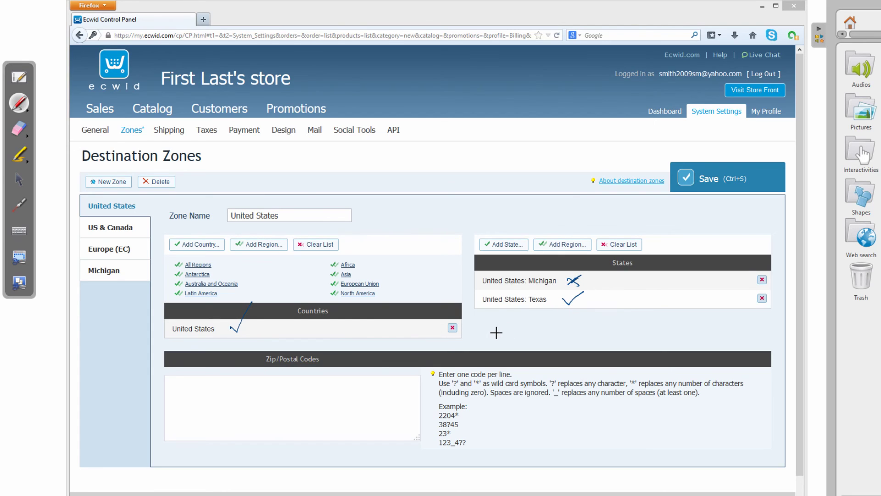